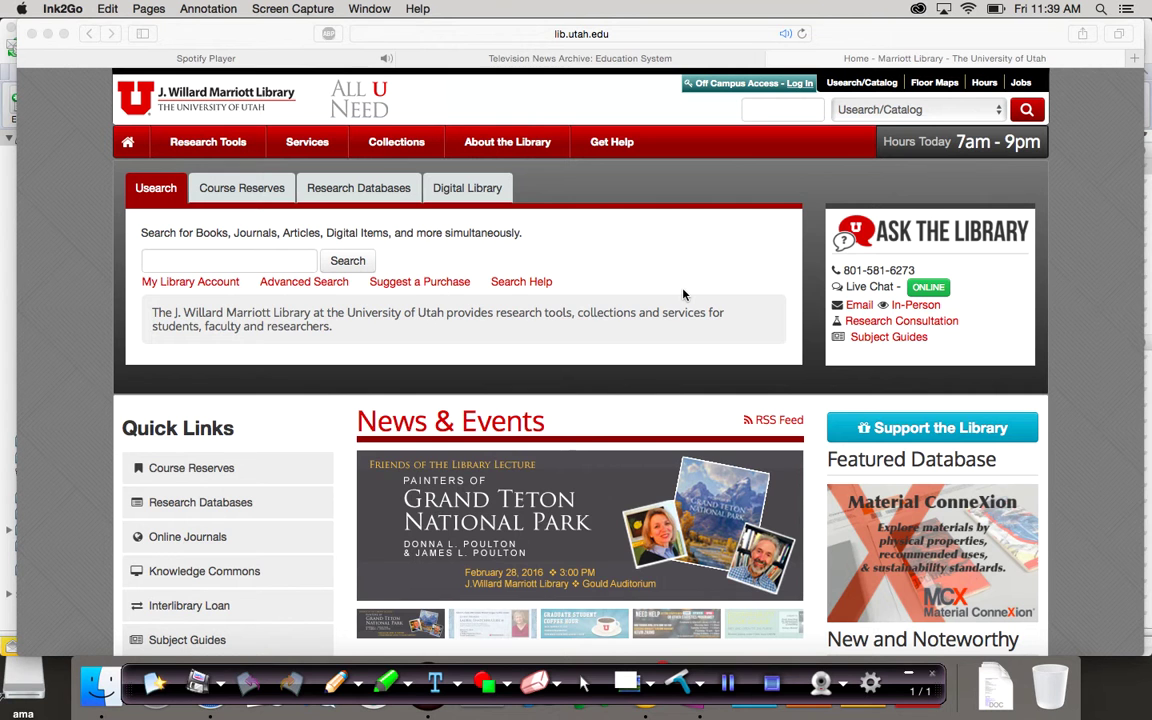
Review the abstract in the Vanderbilt Television News Archive record for ABC Evening News of May 01, 1983.
click(549, 60)
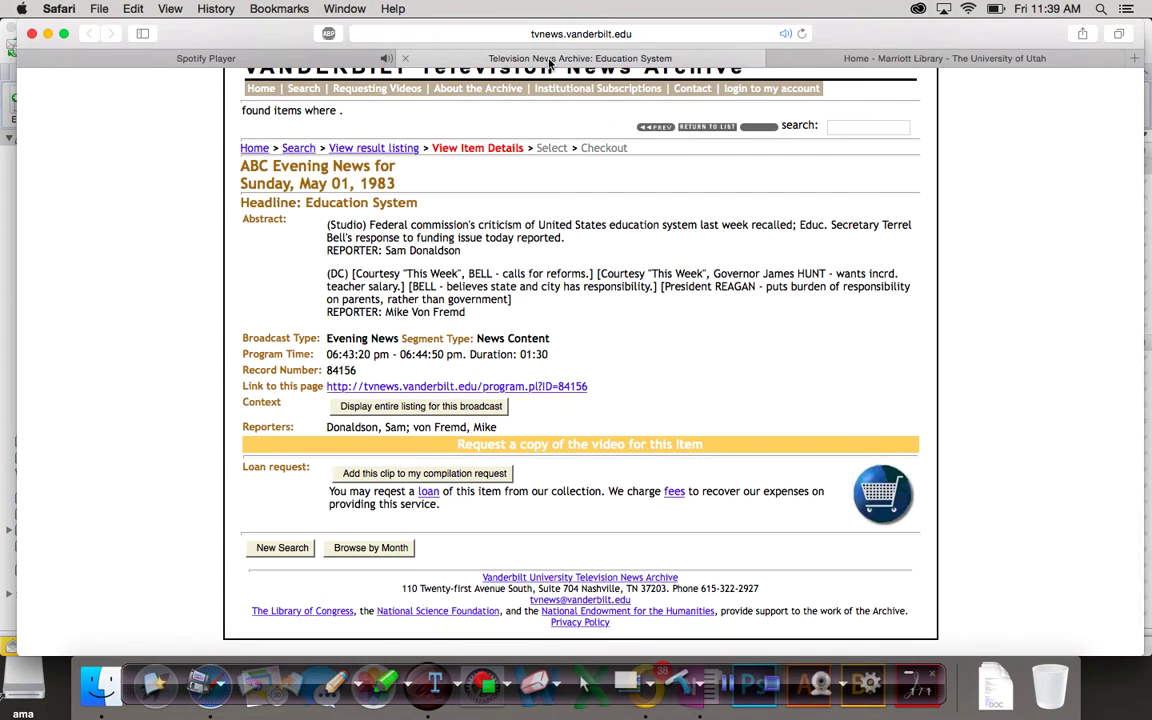
scroll(573, 230, up, 3)
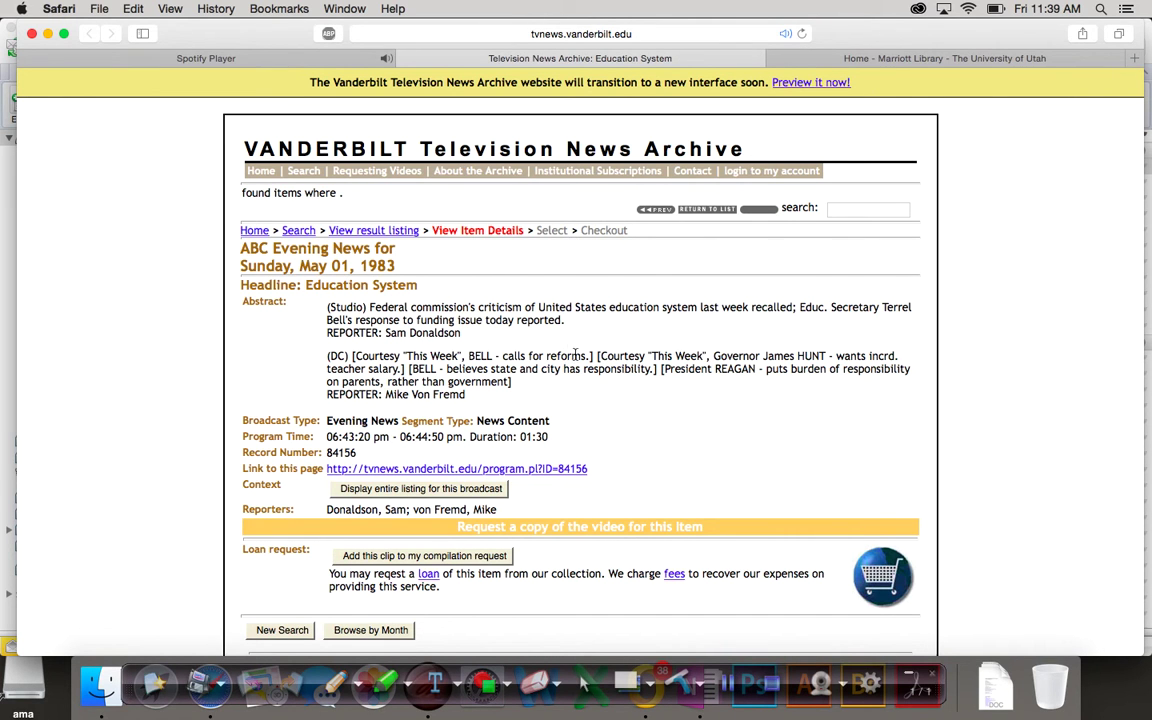
drag(509, 411, 244, 248)
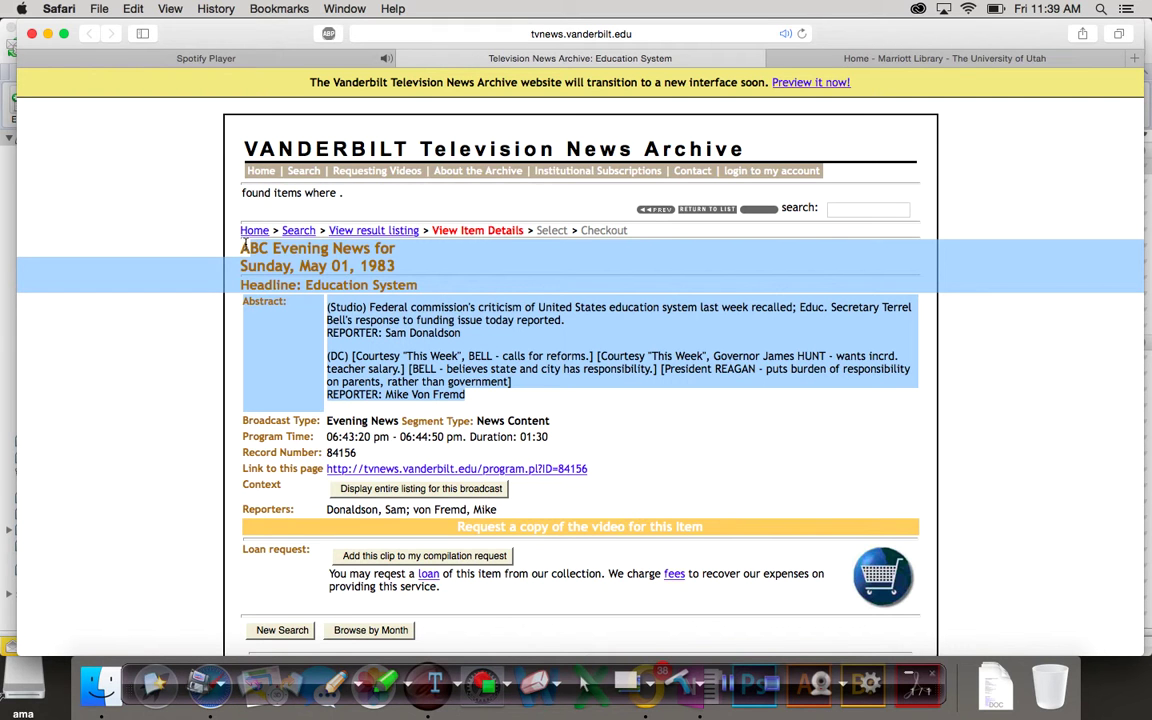
click(573, 389)
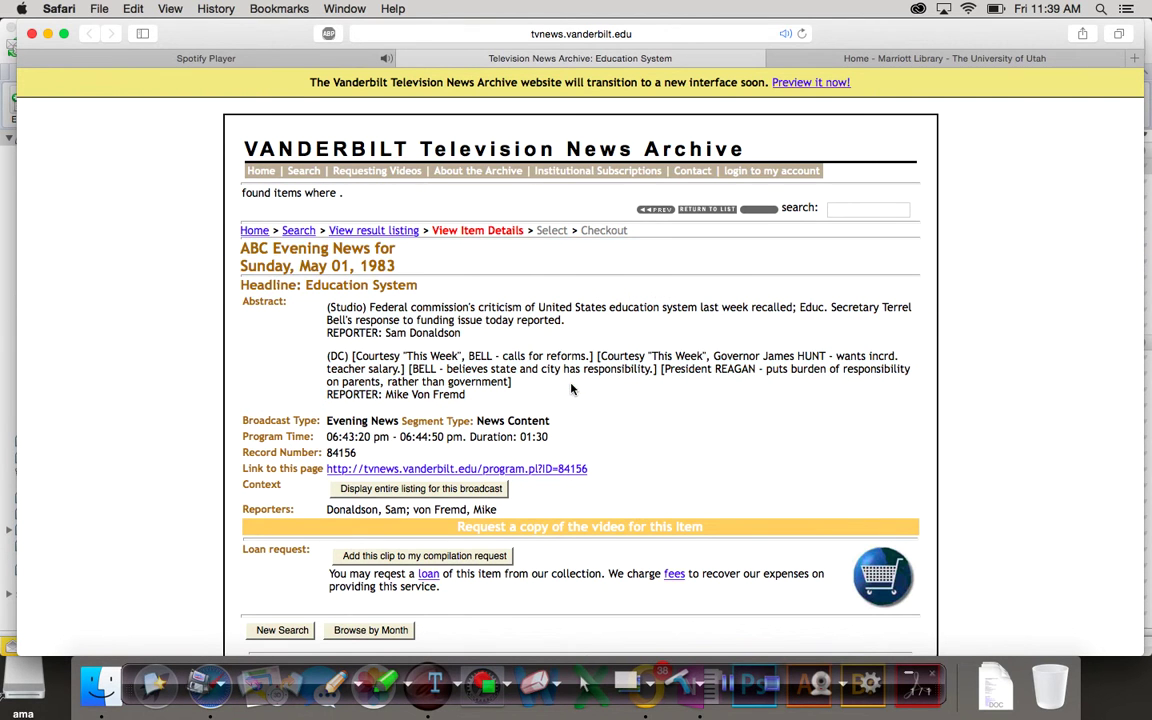
Return to the Marriott Library site and open LexisNexis Academic from the research databases listed under L.
click(887, 61)
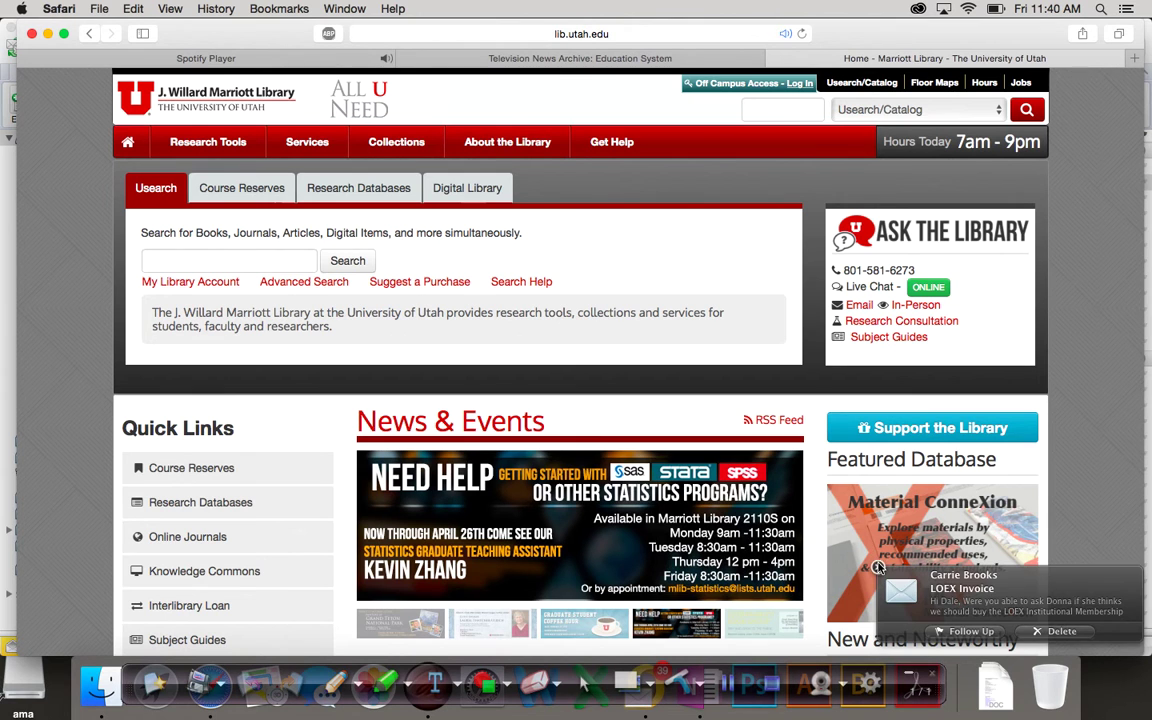
click(352, 187)
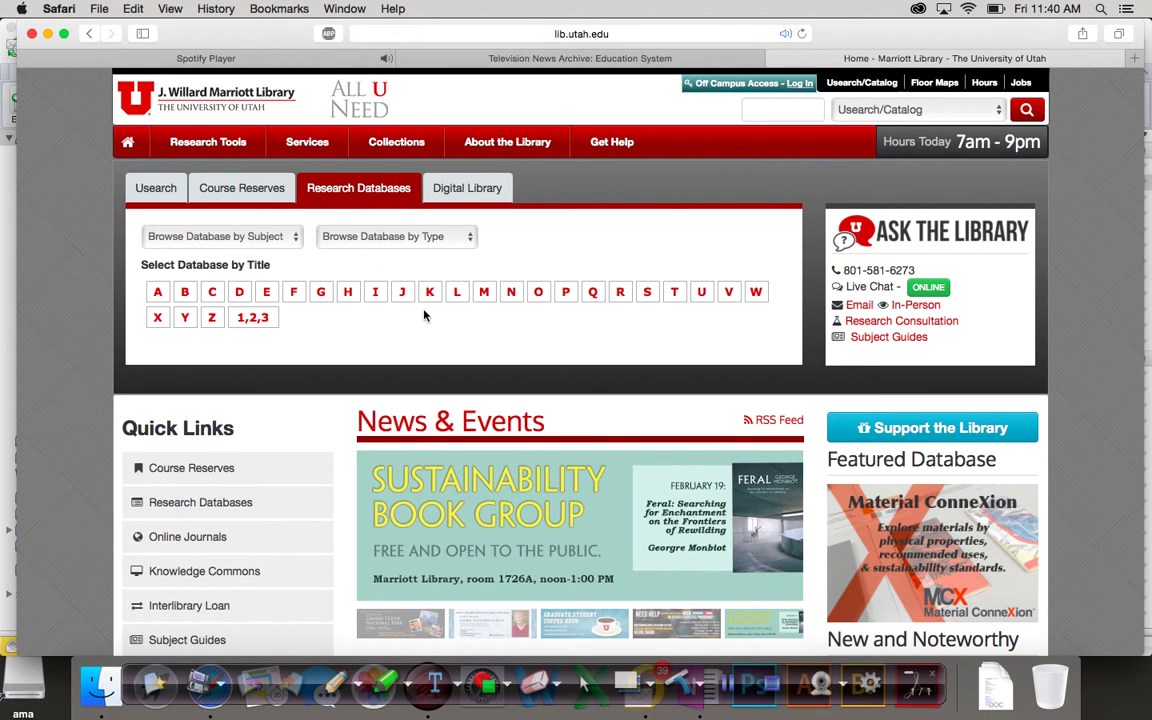
click(457, 293)
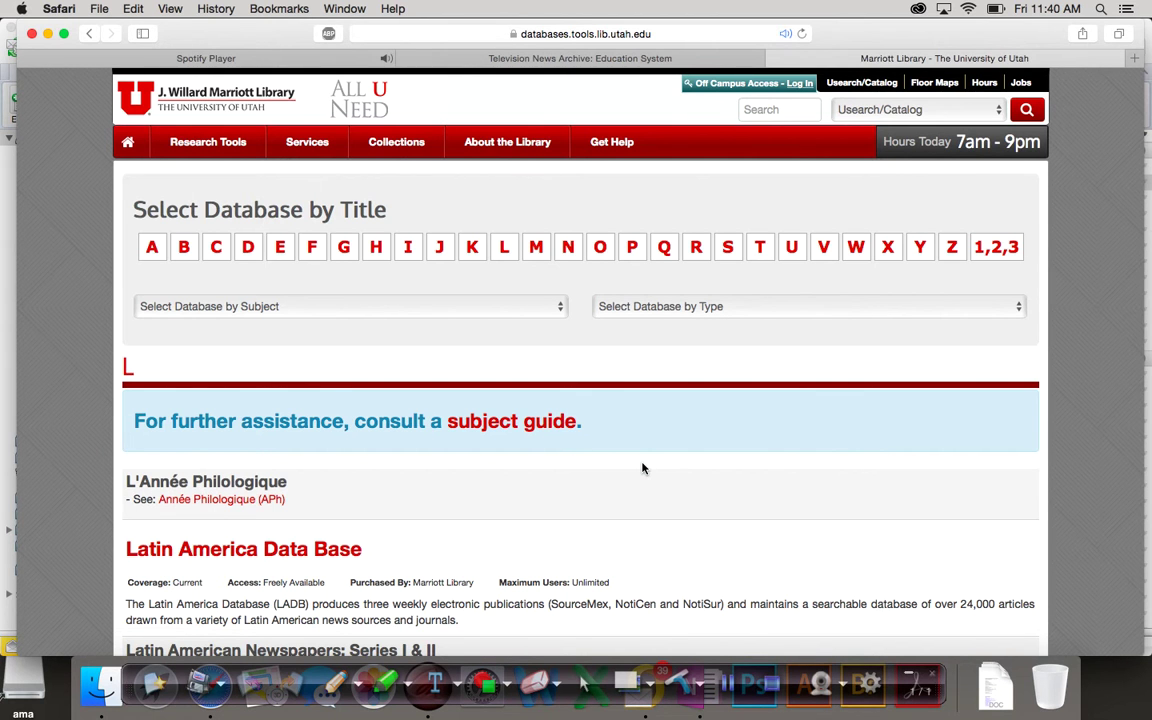
scroll(642, 468, down, 10)
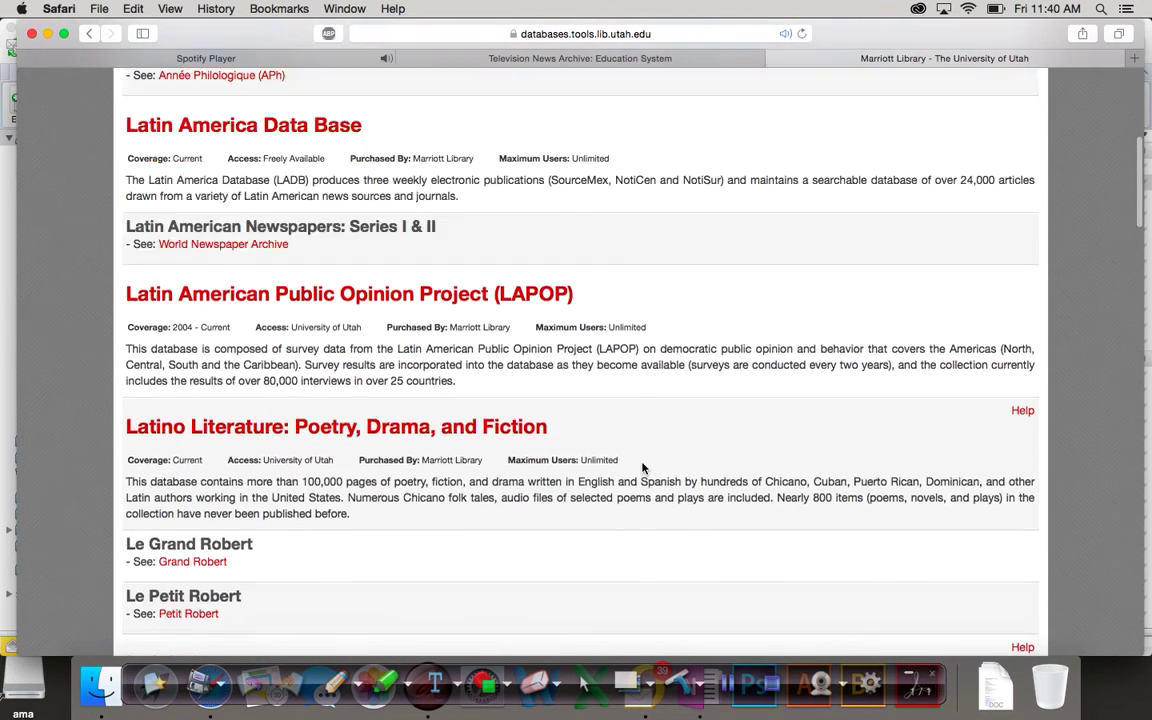
scroll(642, 468, down, 20)
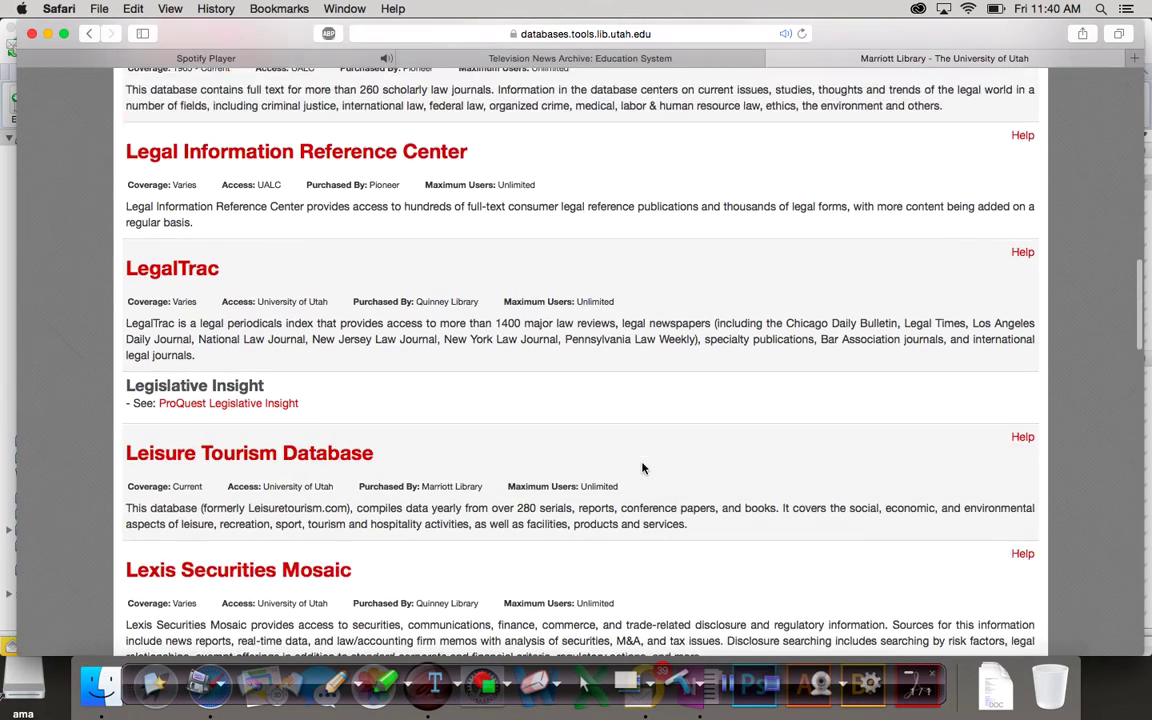
scroll(642, 468, down, 8)
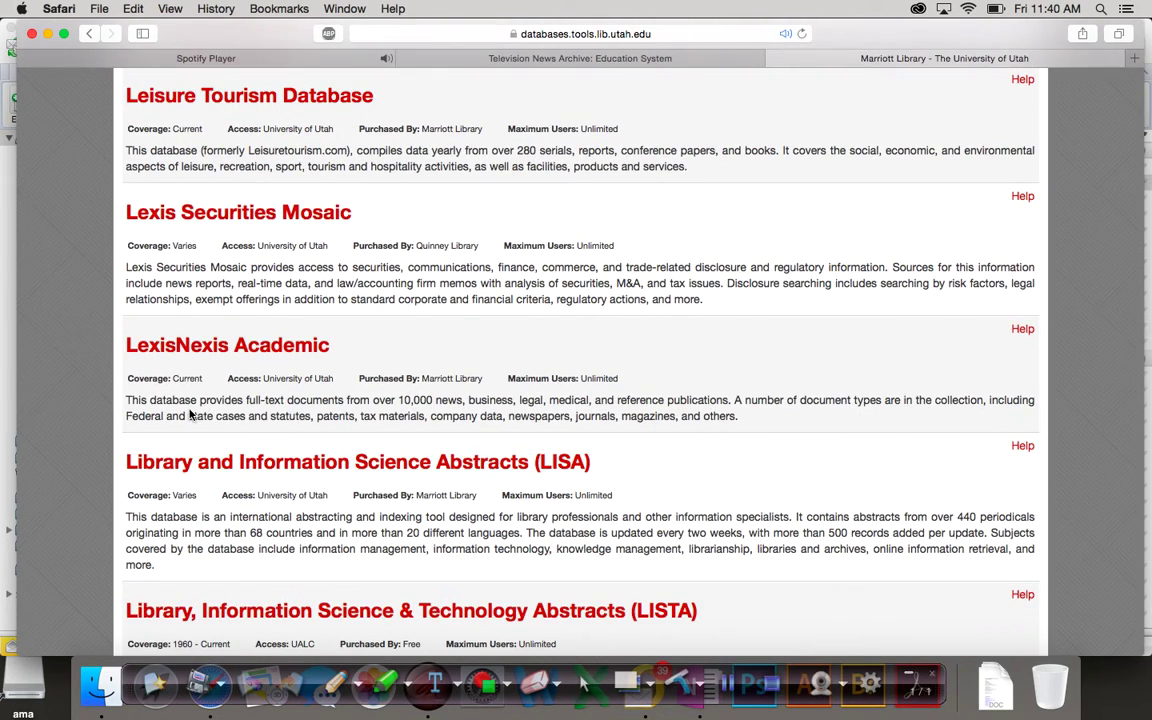
click(205, 350)
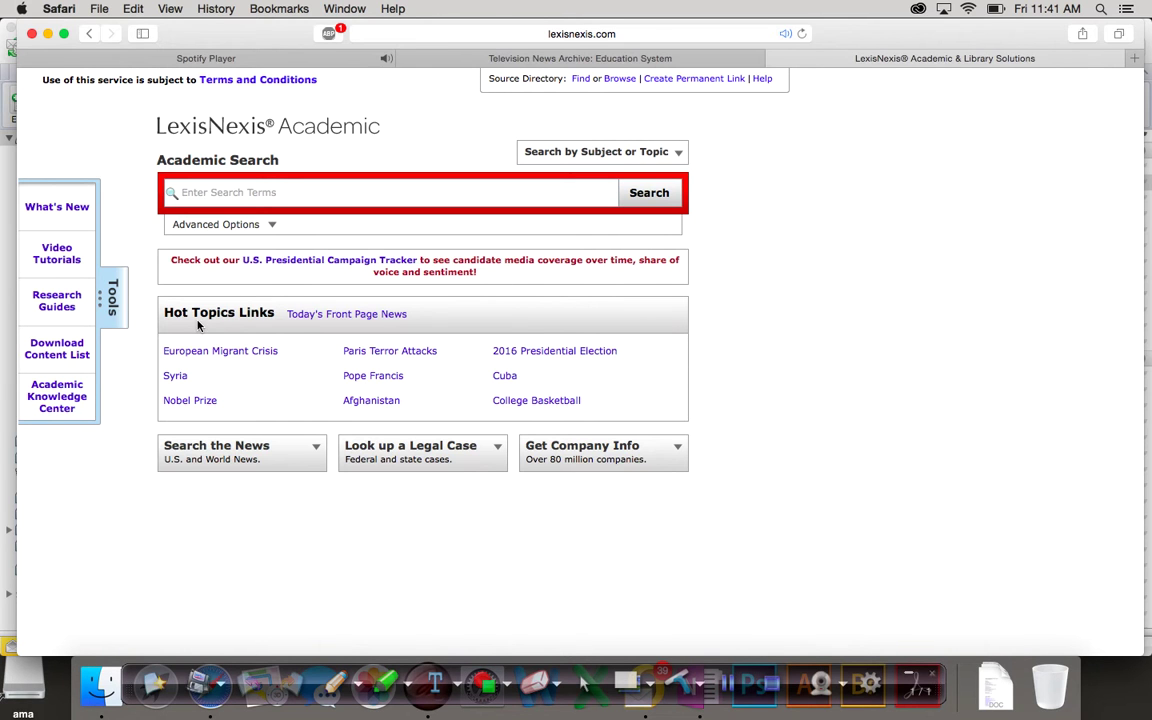
Switch to the Broadcast Transcripts search and restrict its sources to ABC News in the advanced options.
click(680, 154)
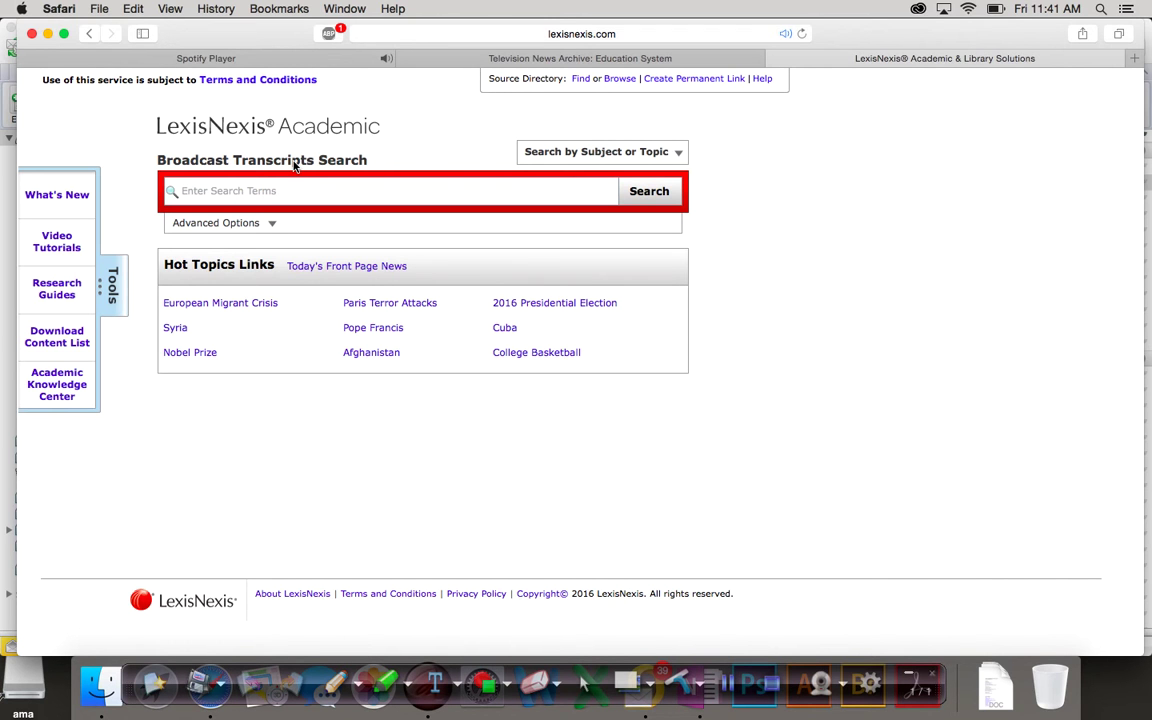
click(238, 225)
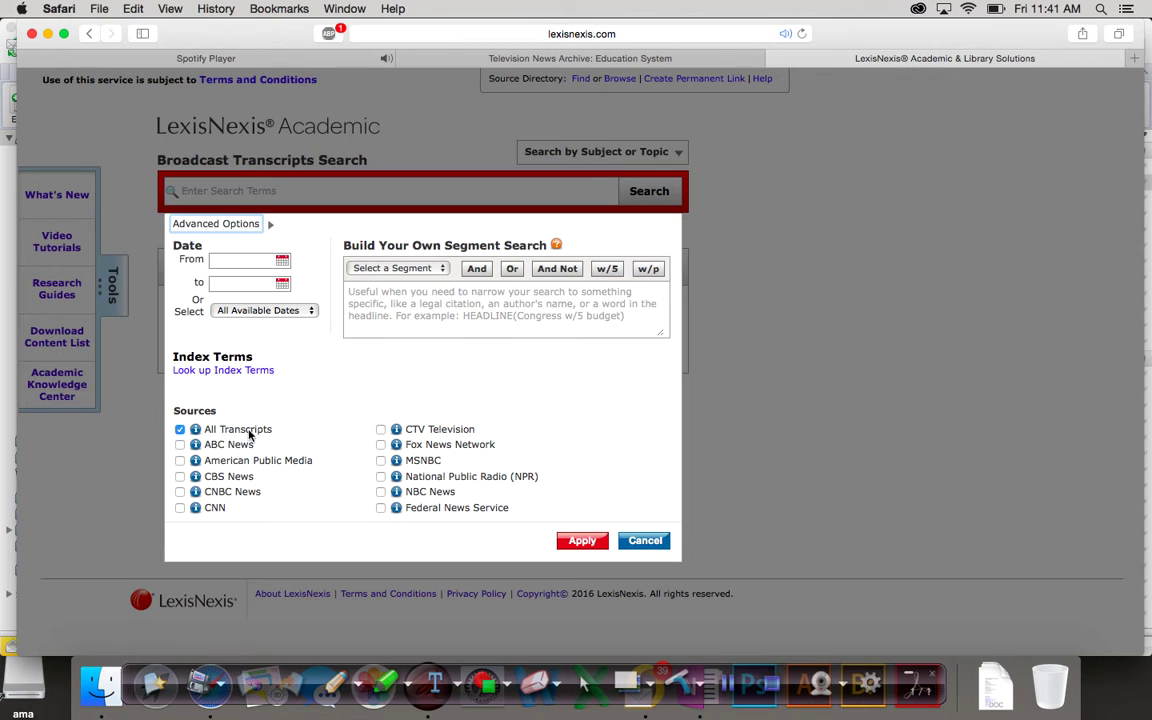
click(180, 445)
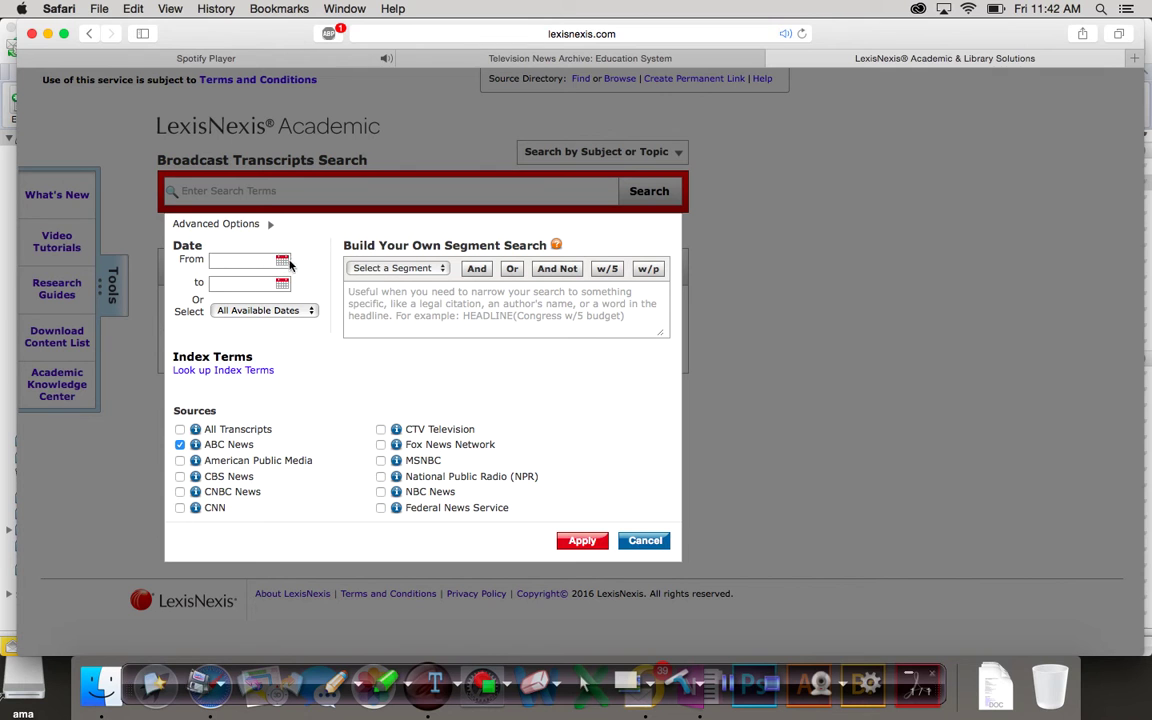
Set the start of the search date range to 02/01/1980.
click(283, 262)
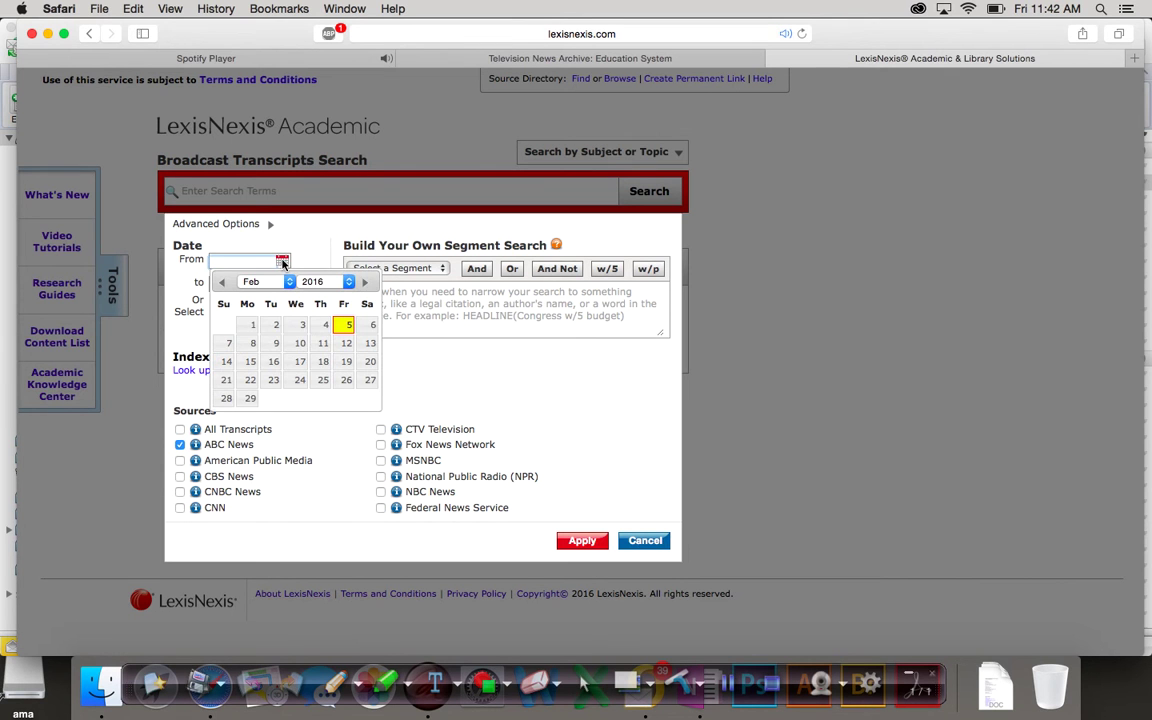
click(349, 284)
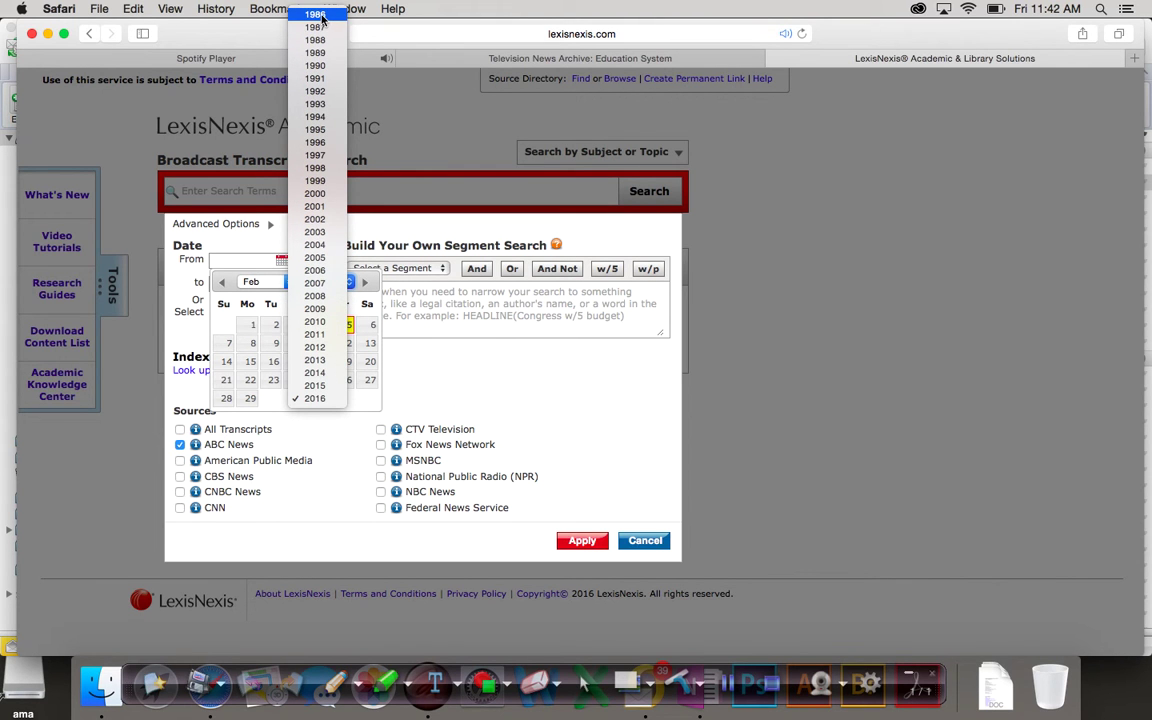
click(318, 15)
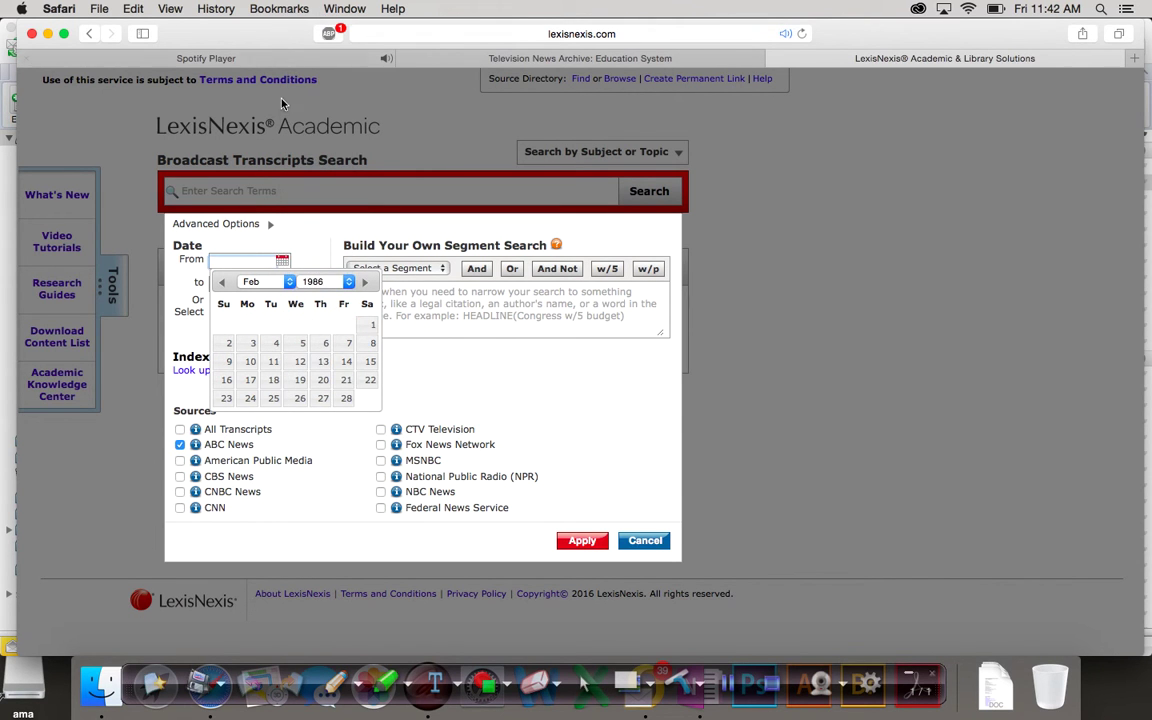
click(348, 283)
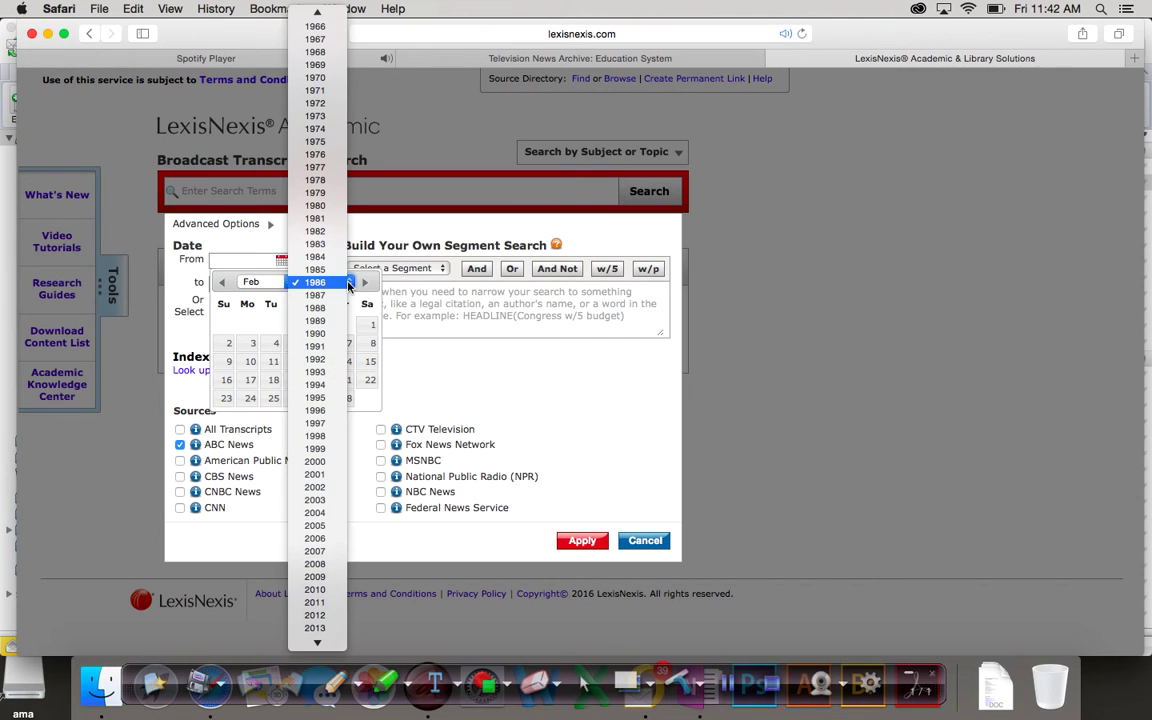
click(326, 208)
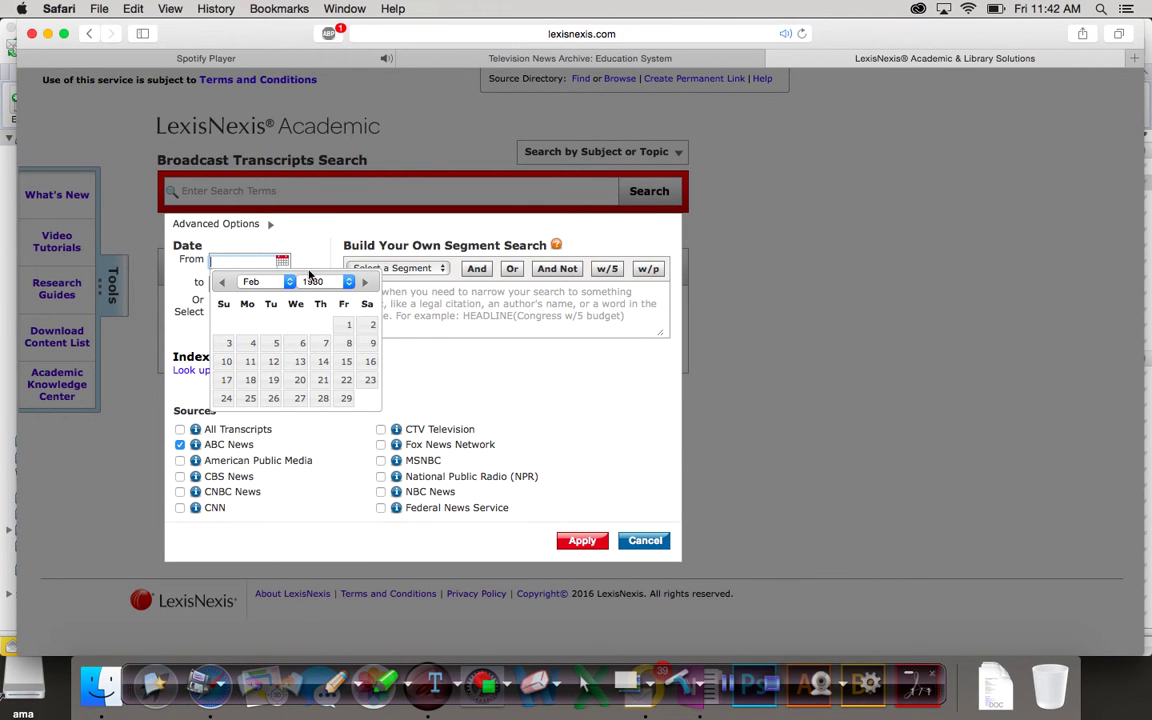
click(349, 326)
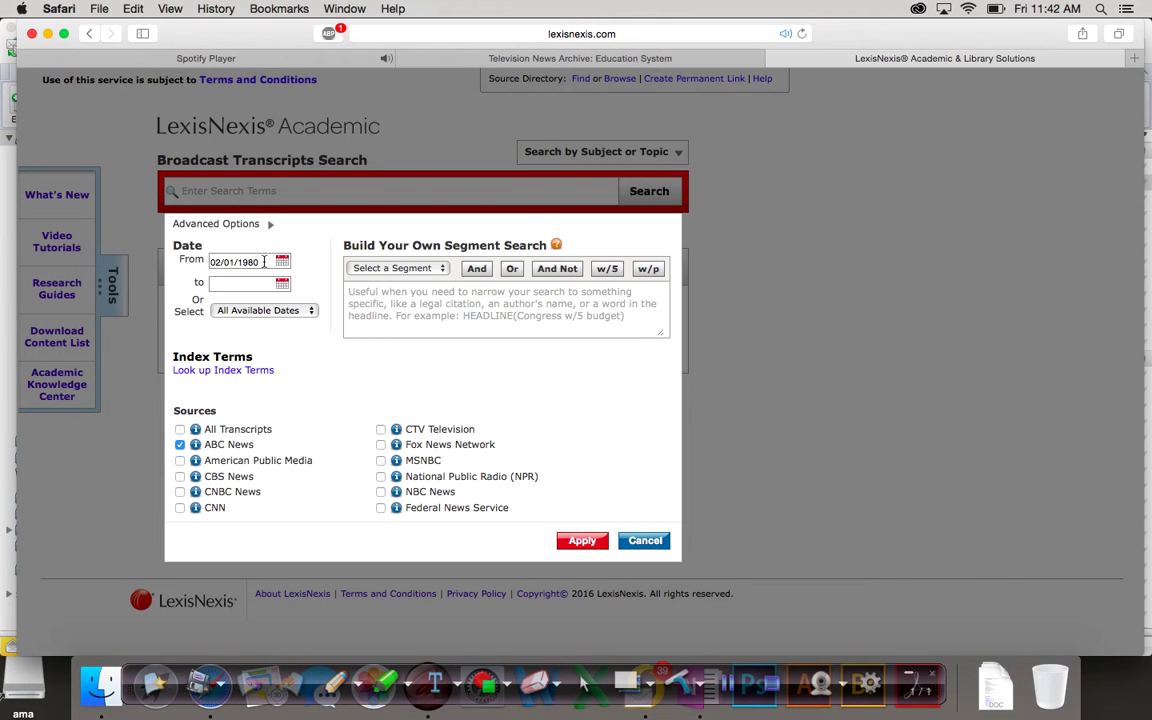
Copy the start date into the end date, change it to 02/01/1985, and apply the advanced options.
drag(264, 262, 180, 262)
key(super+c)
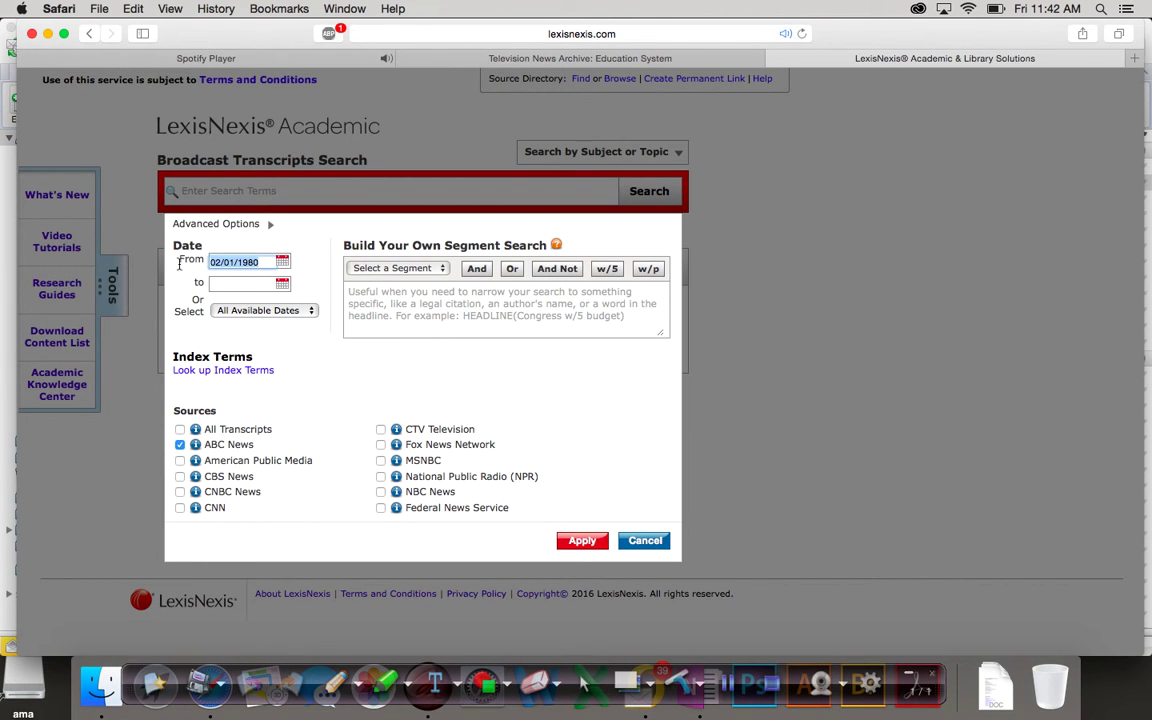
click(252, 284)
key(super+v)
key(BackSpace)
text(5)
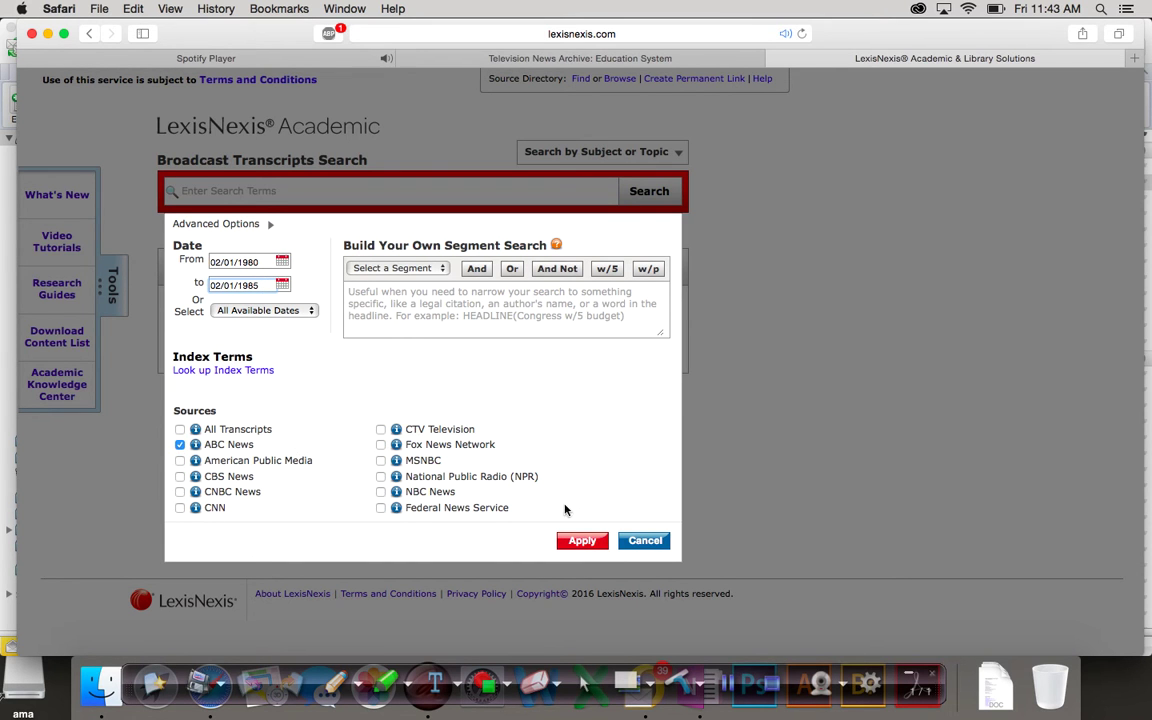
click(584, 542)
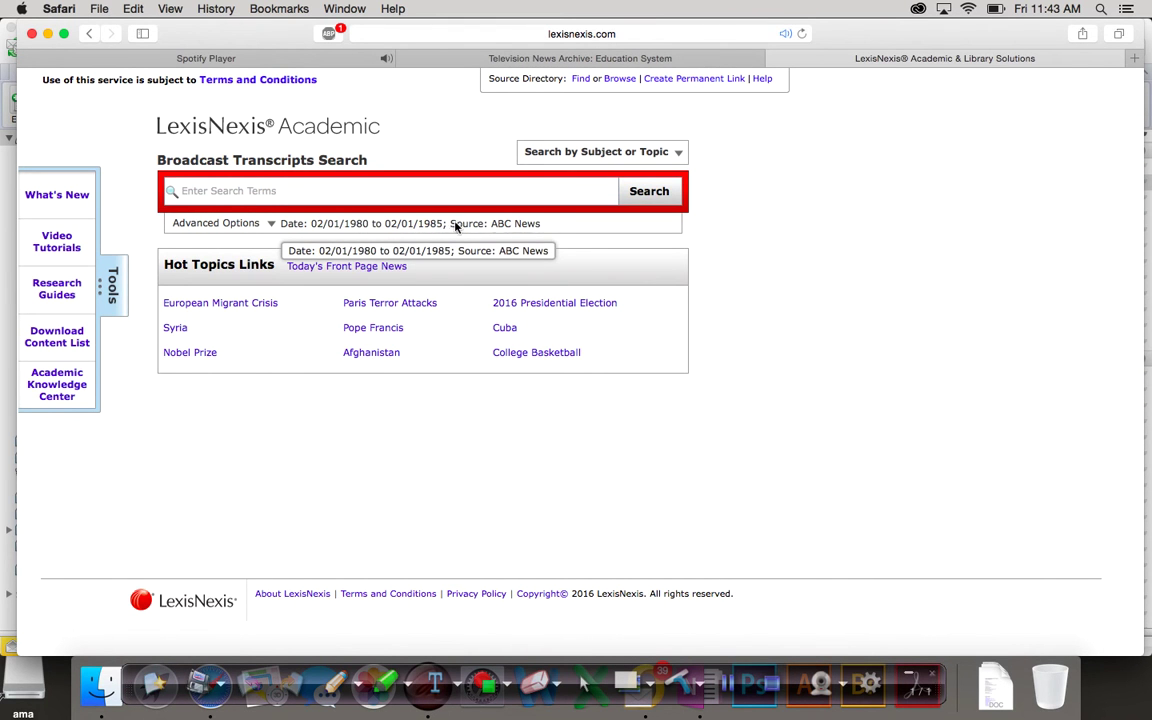
Search the broadcast transcripts for "education and salary".
click(292, 191)
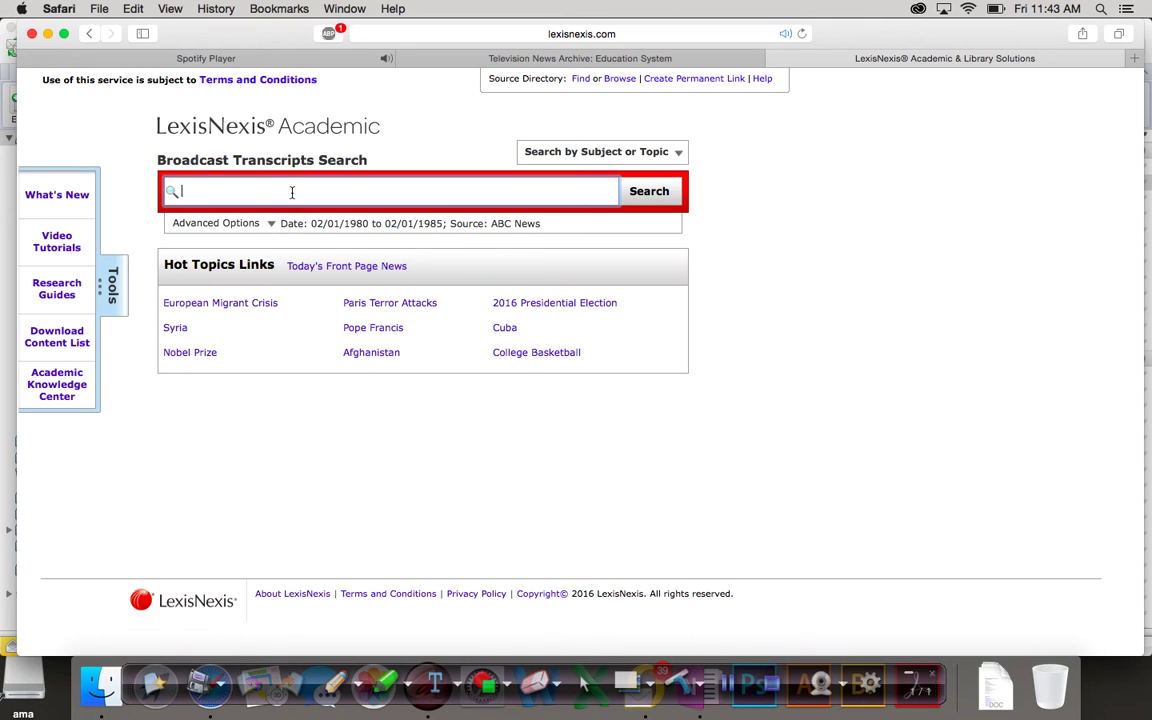
text(education and salary)
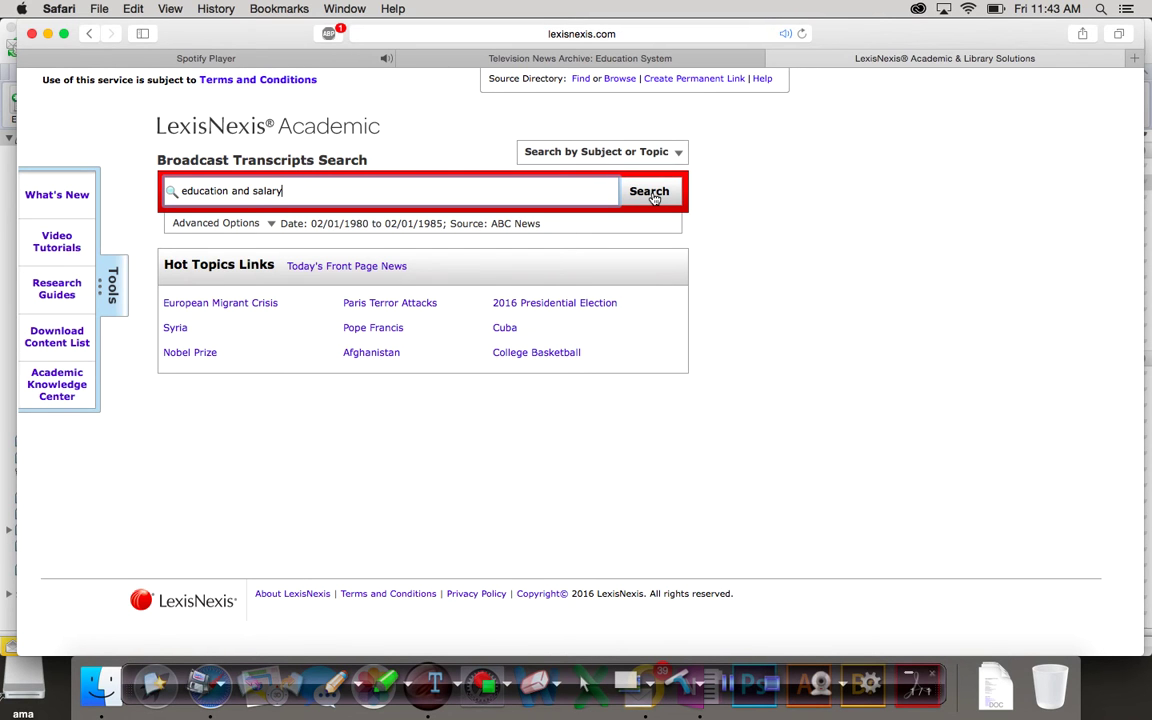
click(653, 195)
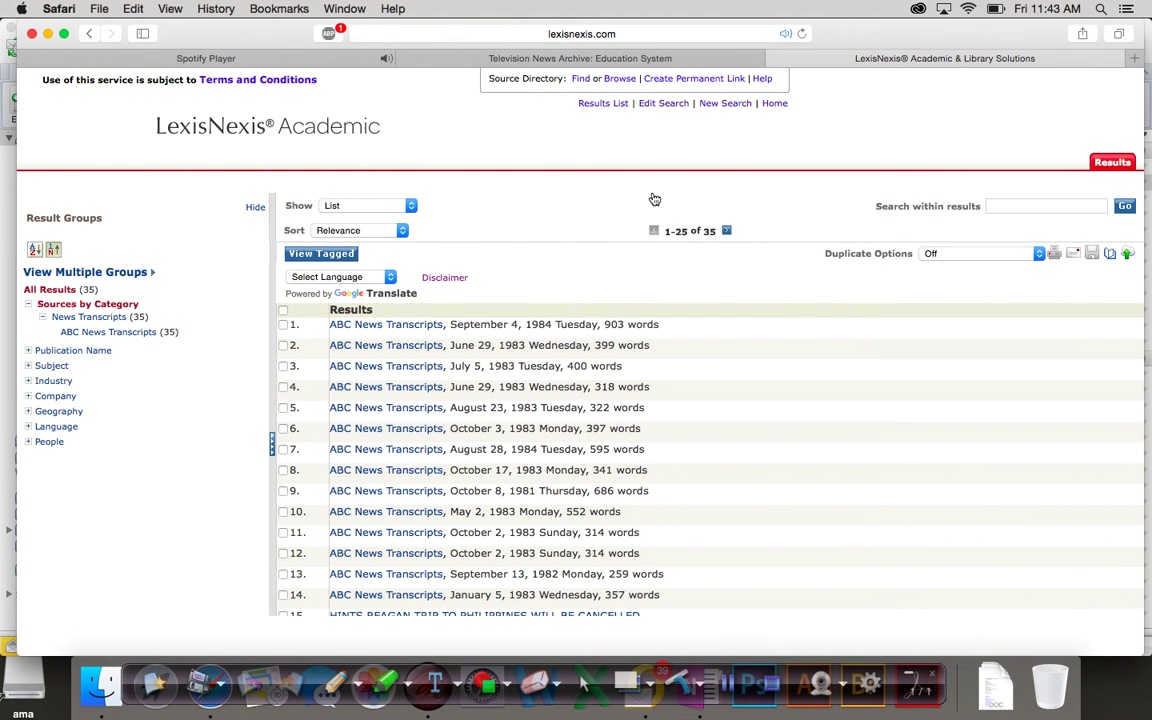
Look through the results list and open the ABC News transcript dated August 23, 1983.
scroll(702, 485, down, 2)
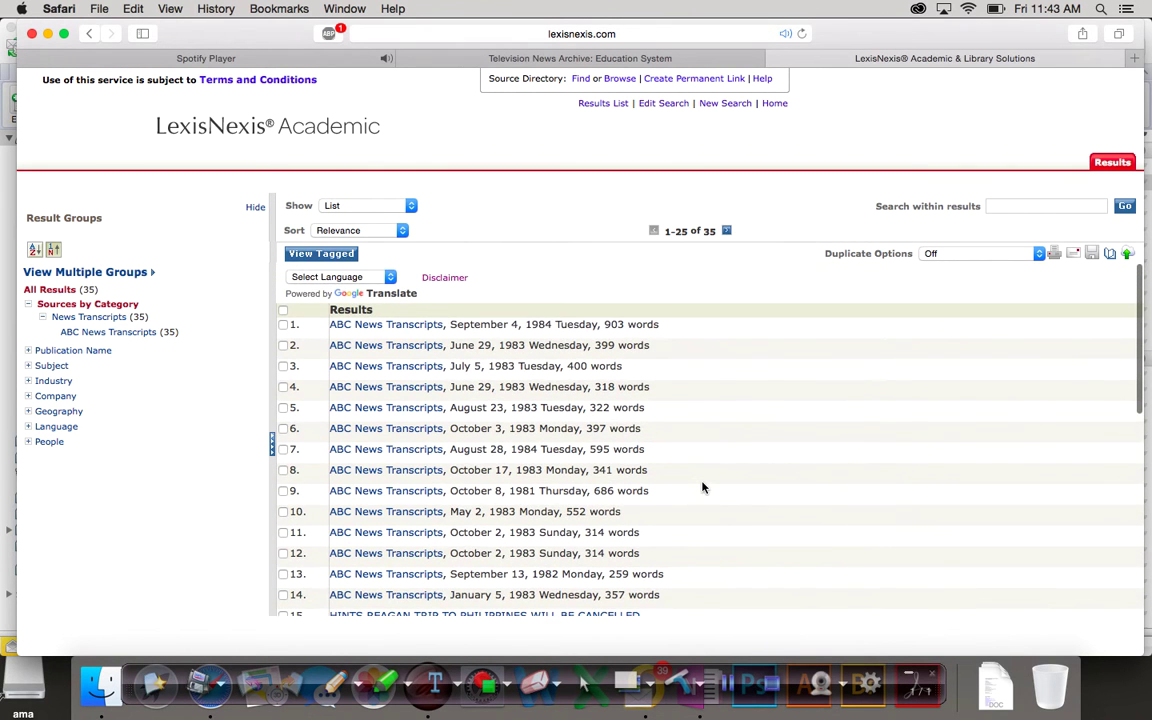
scroll(702, 487, down, 3)
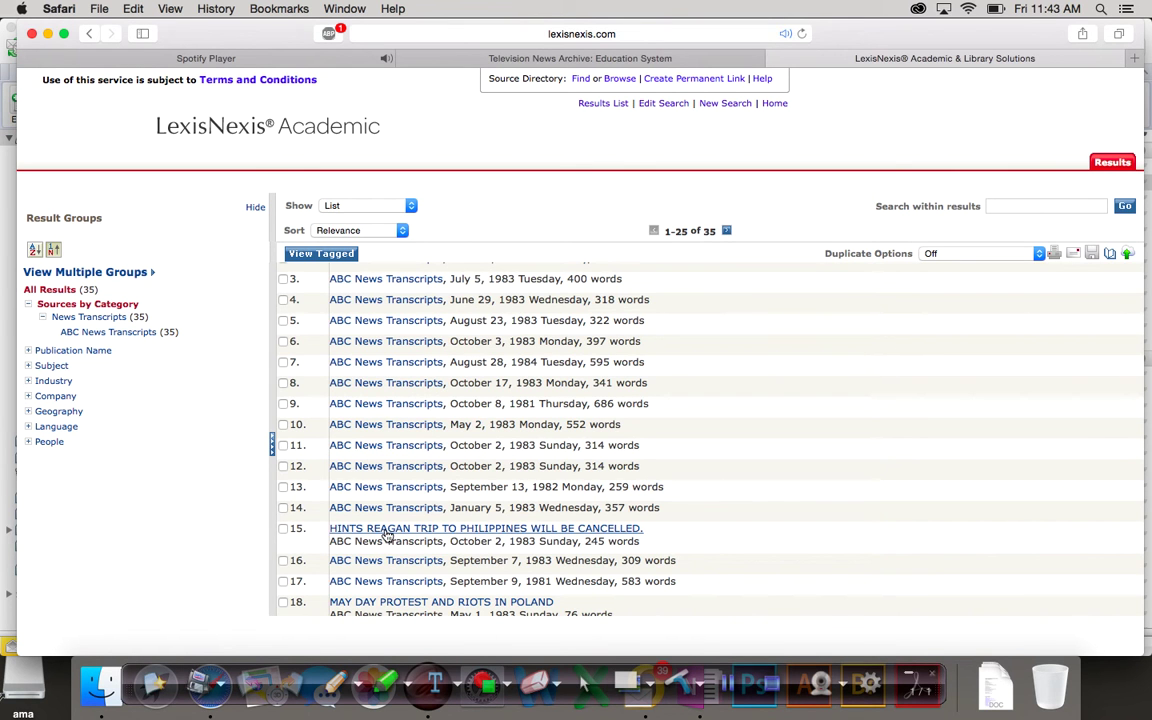
scroll(430, 444, up, 3)
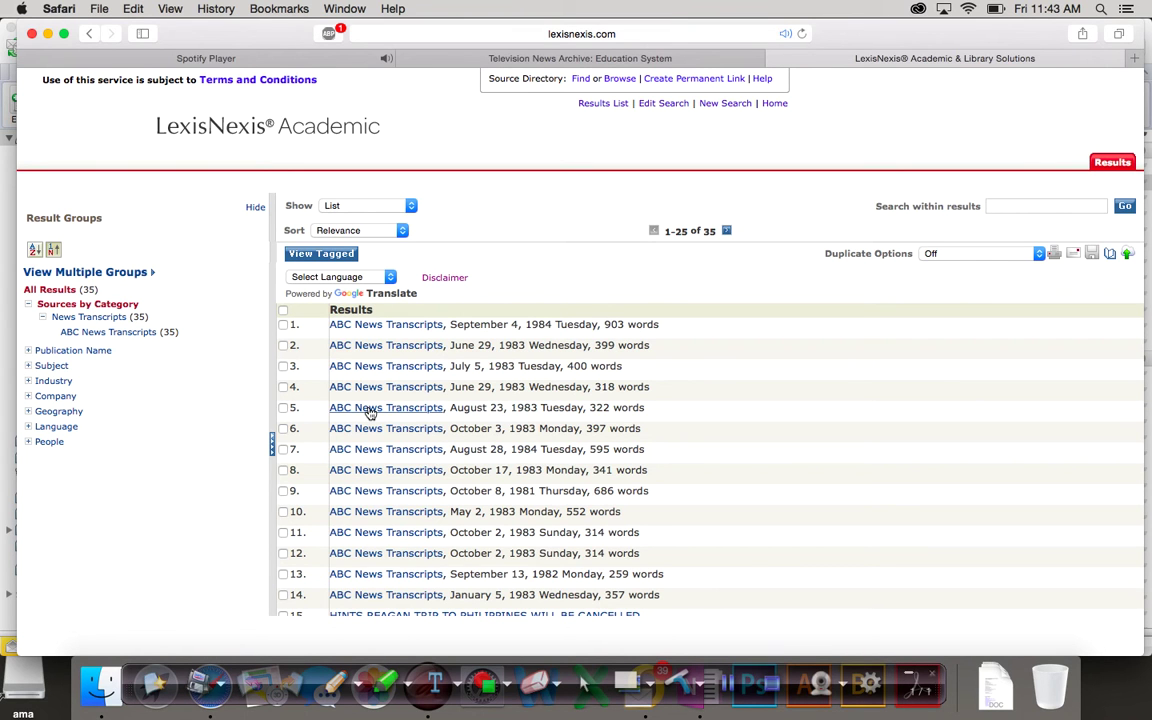
click(370, 408)
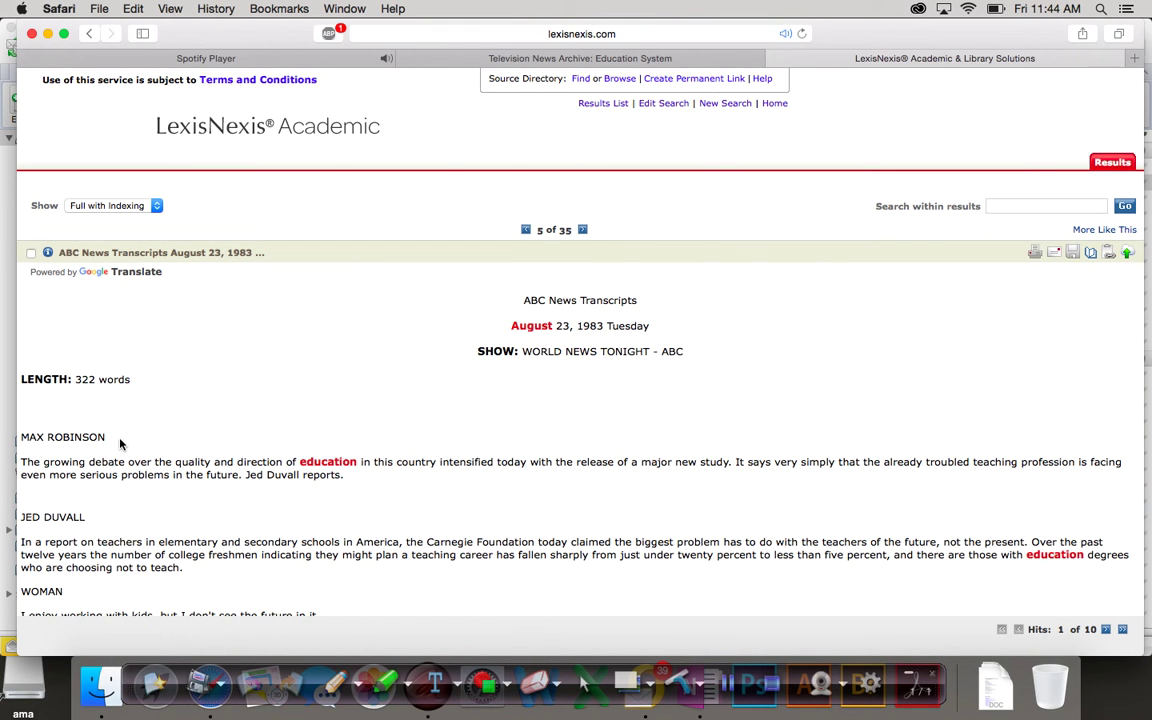
Examine the full transcript, noting the speaker labels, the spoken text and the highlighted search terms.
drag(112, 440, 27, 441)
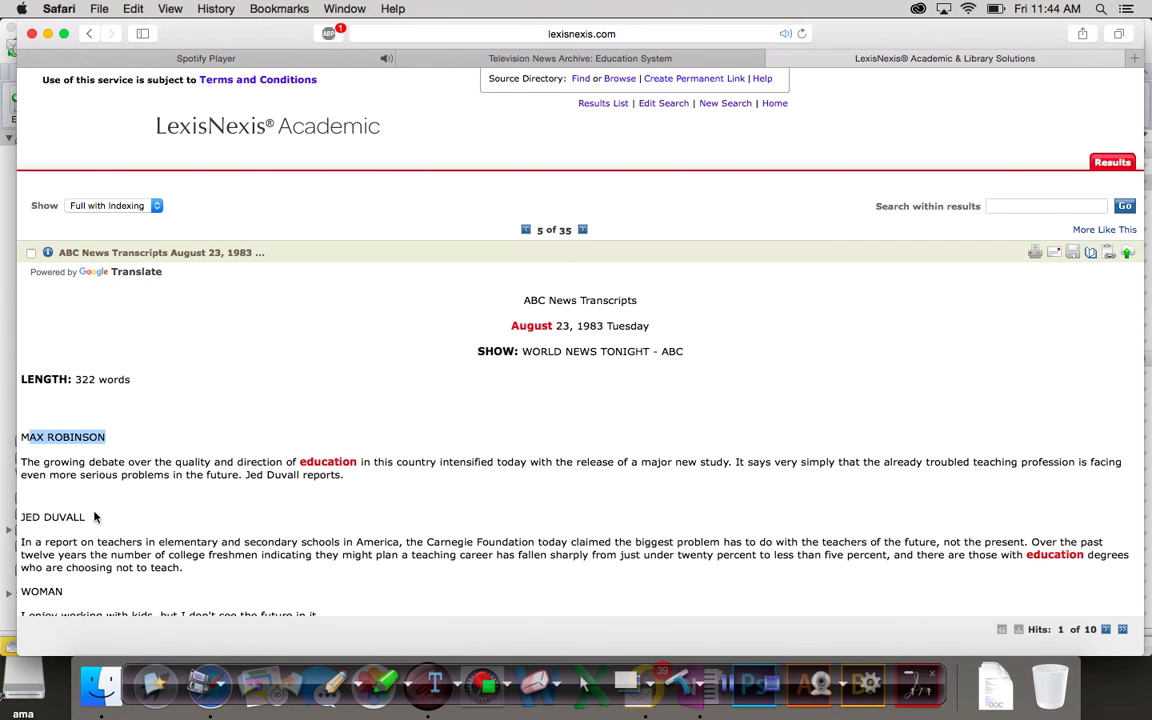
scroll(95, 515, down, 5)
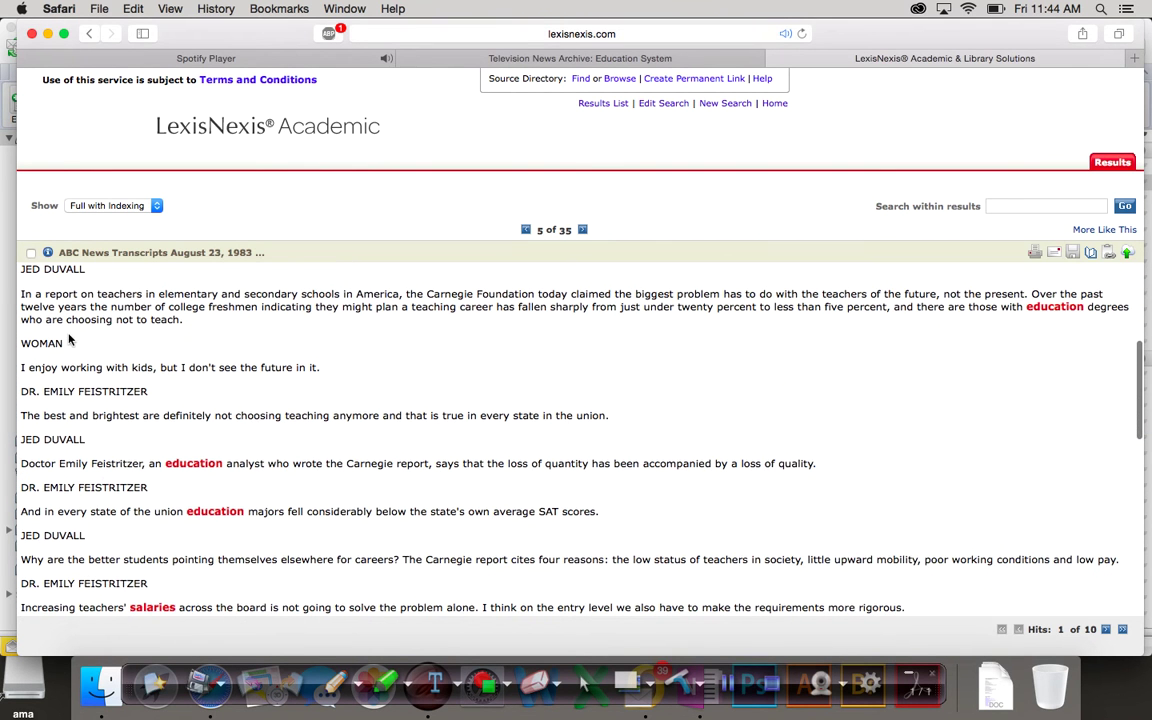
drag(63, 343, 22, 343)
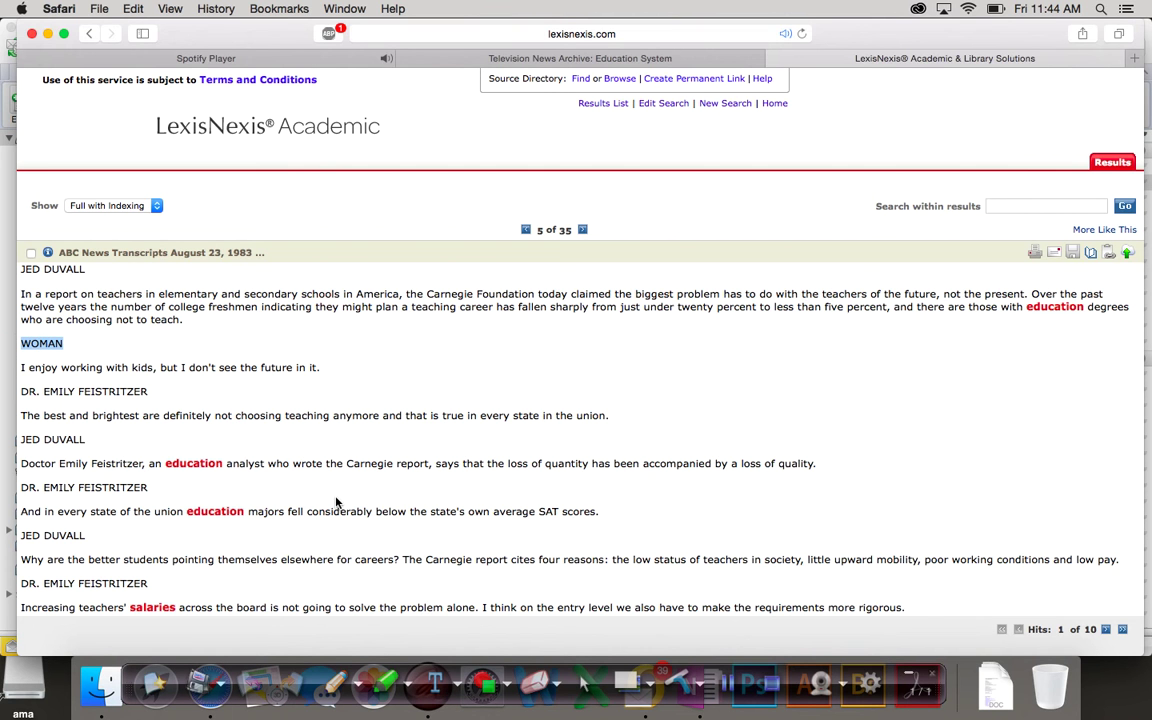
scroll(336, 502, down, 3)
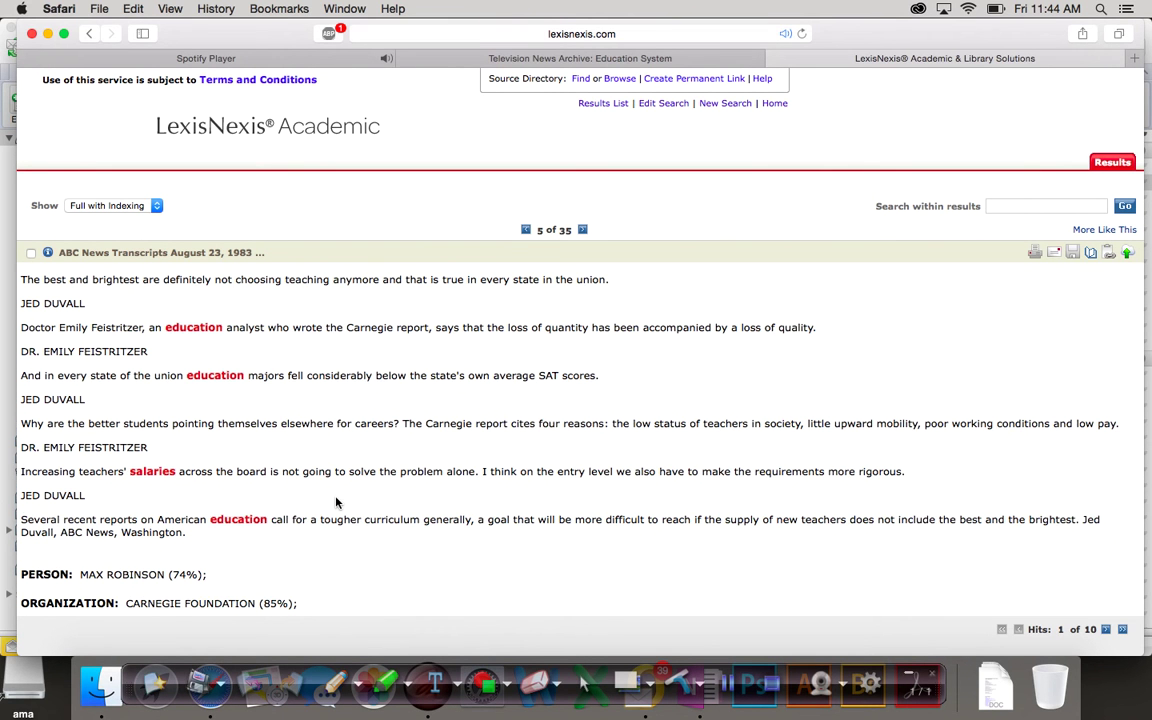
scroll(336, 502, up, 9)
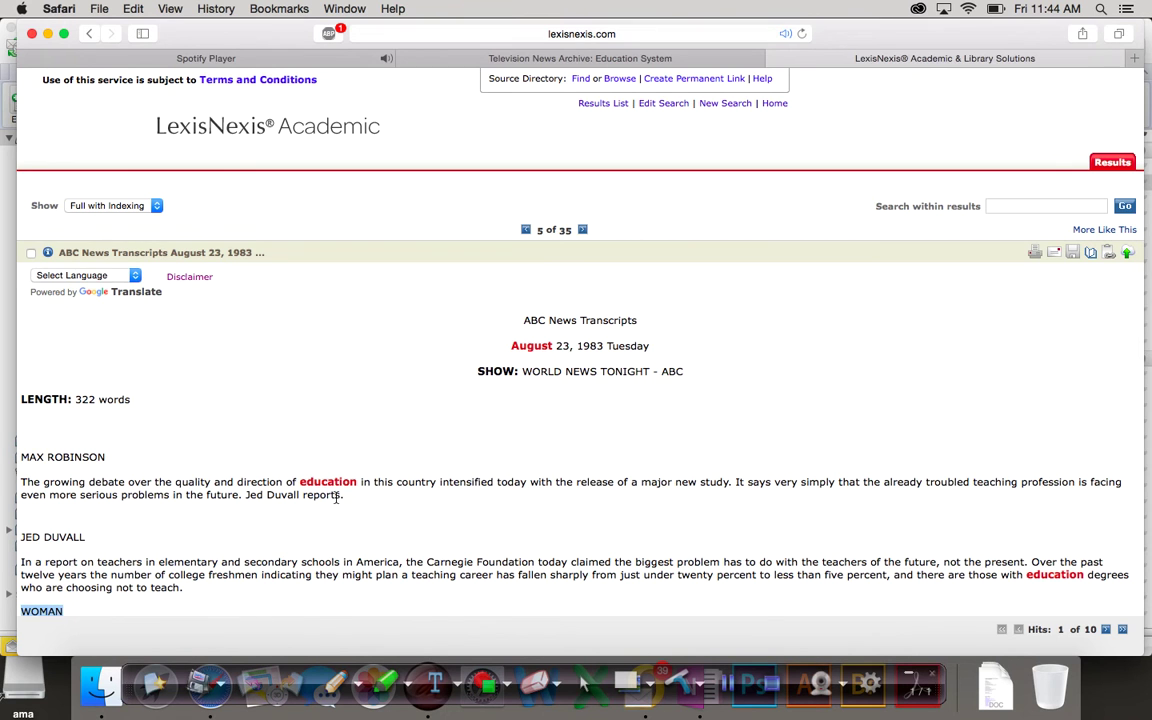
scroll(573, 456, down, 4)
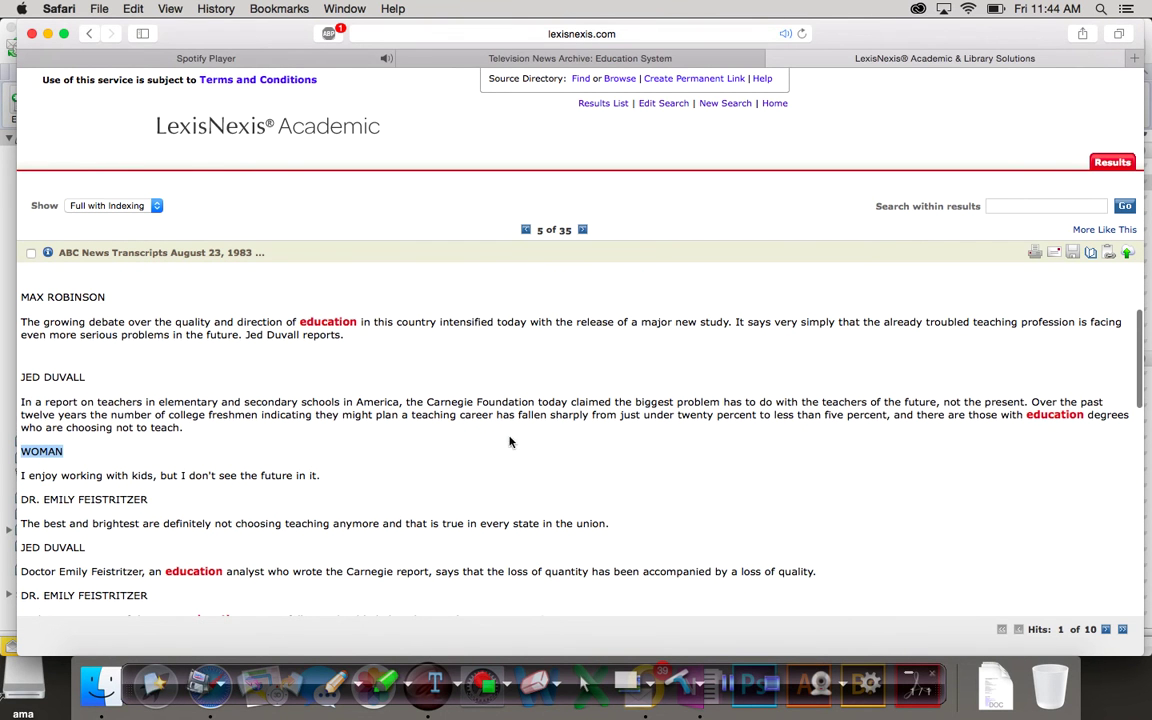
click(356, 321)
double_click(356, 321)
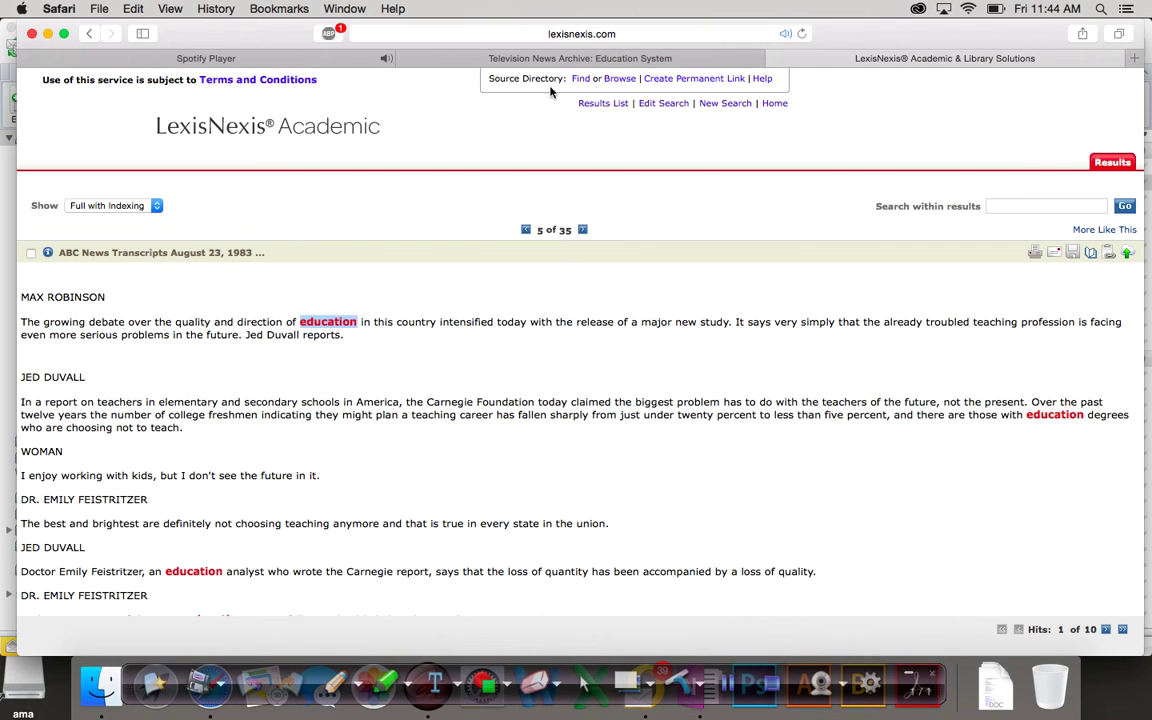
Compare the Vanderbilt archive's abstract with the full LexisNexis transcript, ending at the start of the transcript.
click(502, 60)
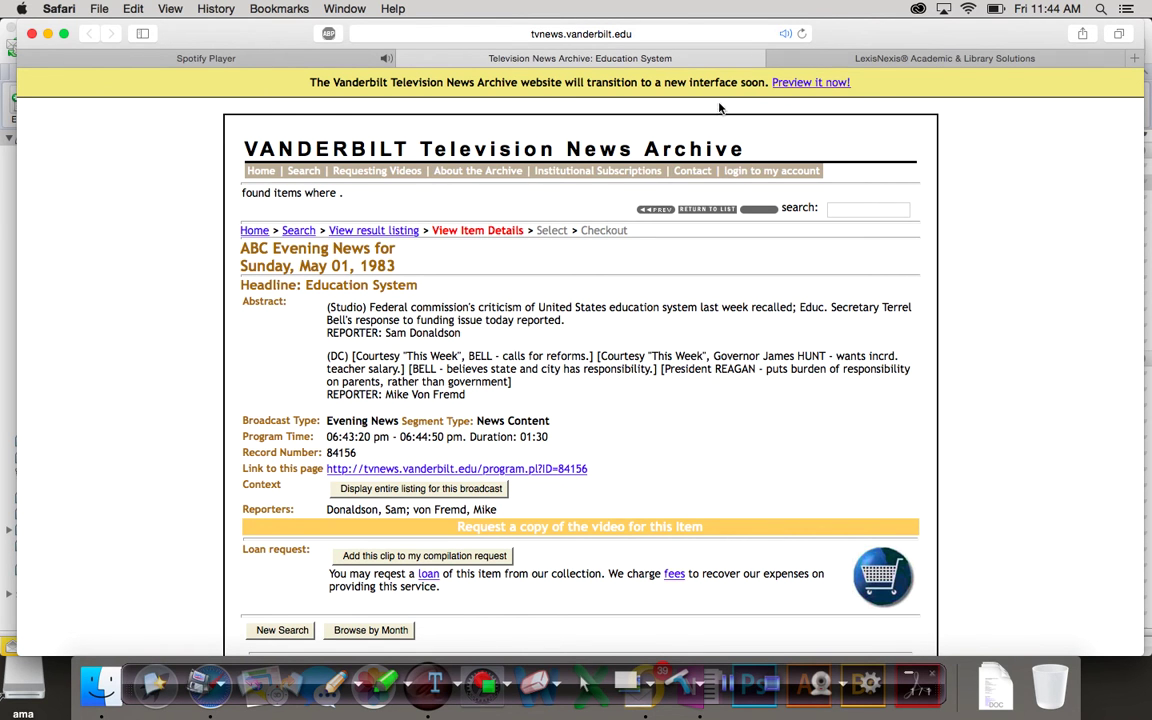
click(855, 60)
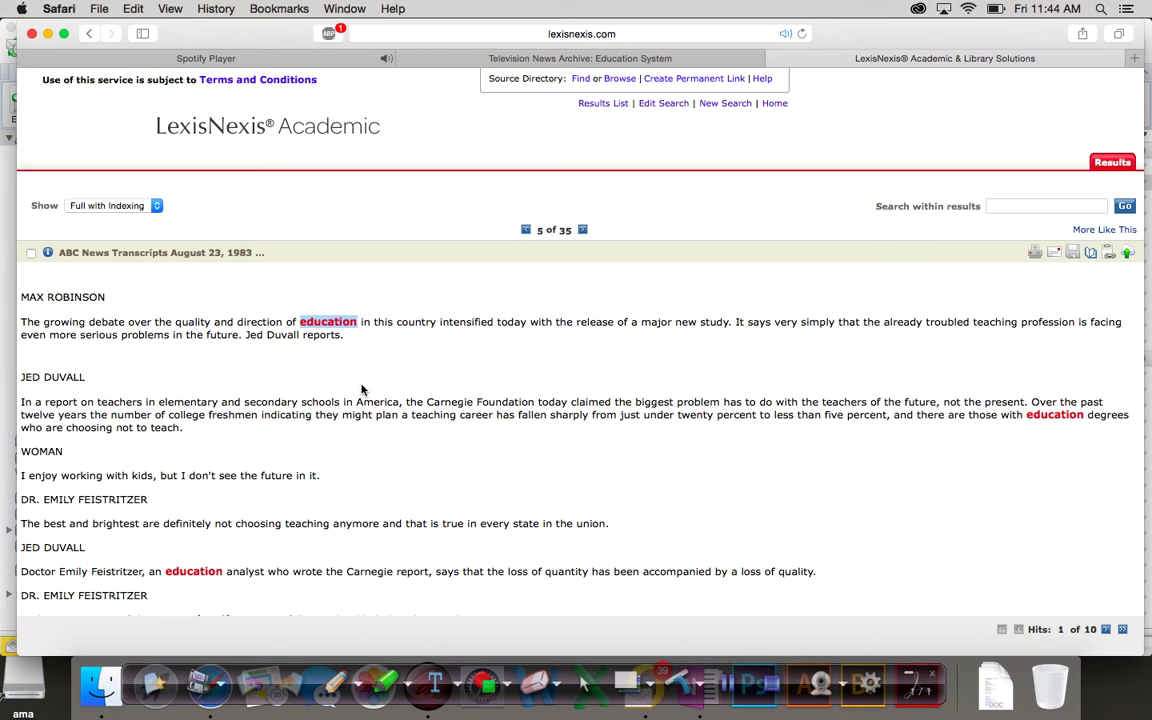
scroll(362, 389, up, 4)
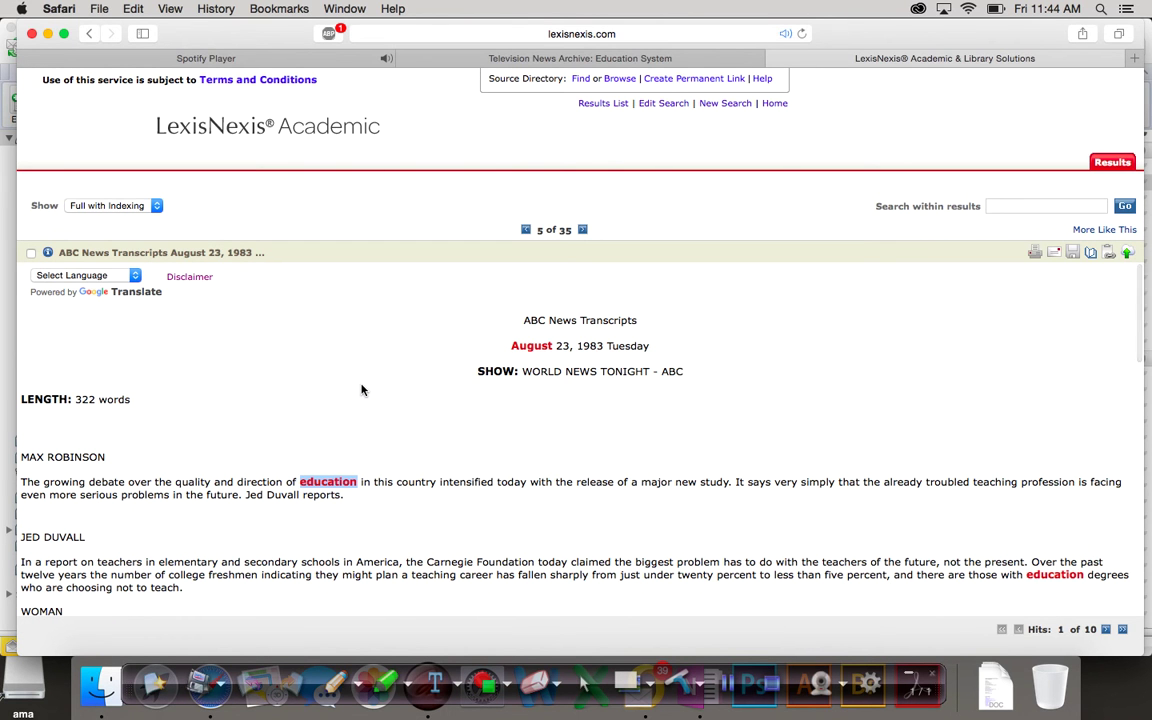